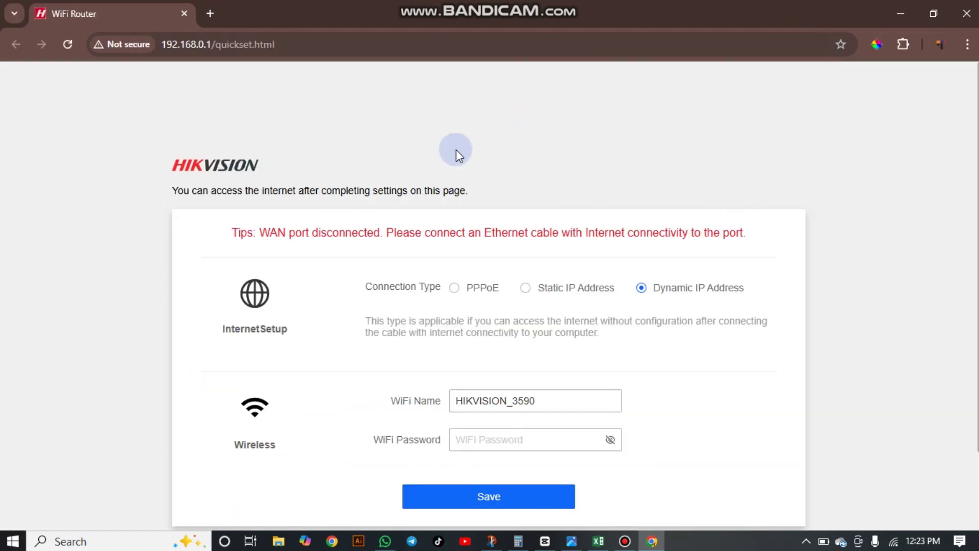
# Step: Rename the WiFi network to Teddy, set a WiFi password shown in plain text, and save
pyautogui.scroll(-1, 617, 196)
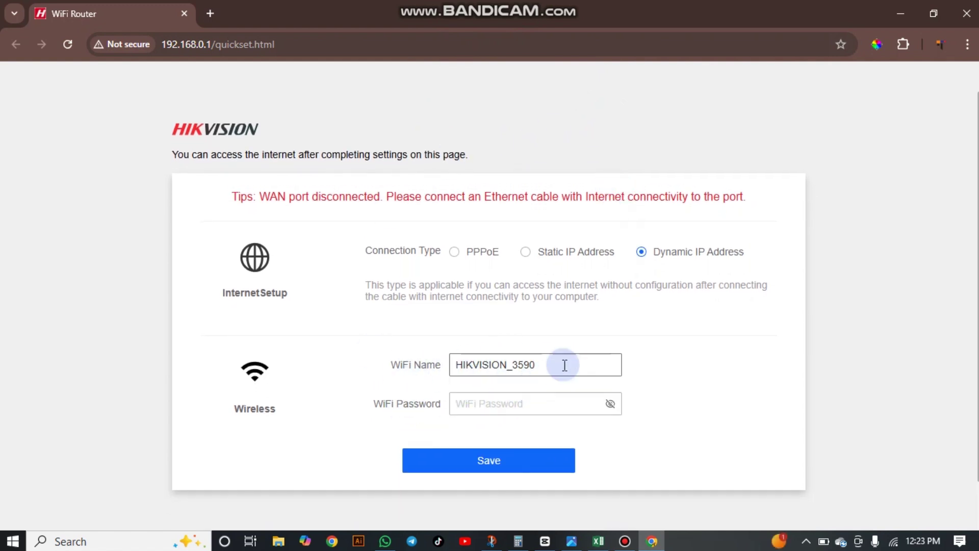
pyautogui.moveTo(561, 363); pyautogui.dragTo(390, 370)
pyautogui.write('Teddy')
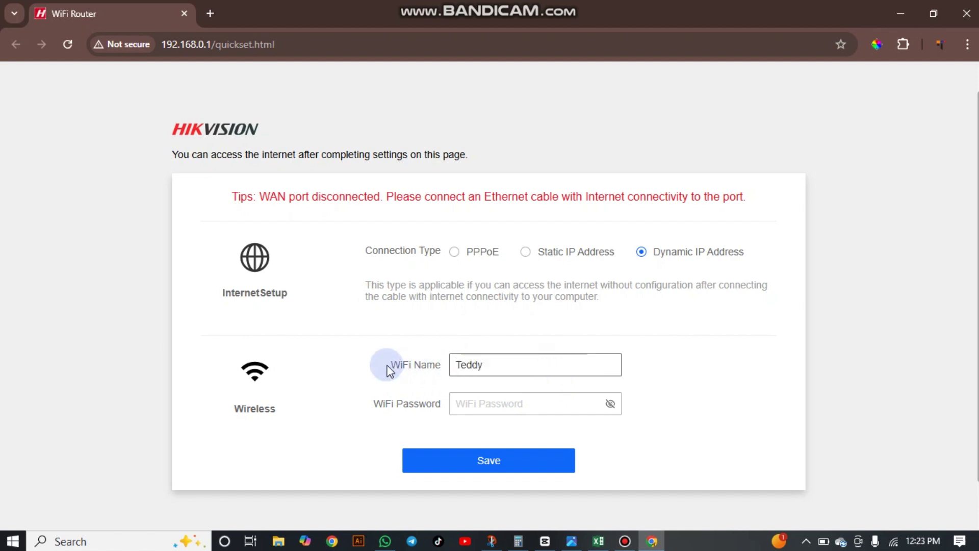
pyautogui.click(525, 406)
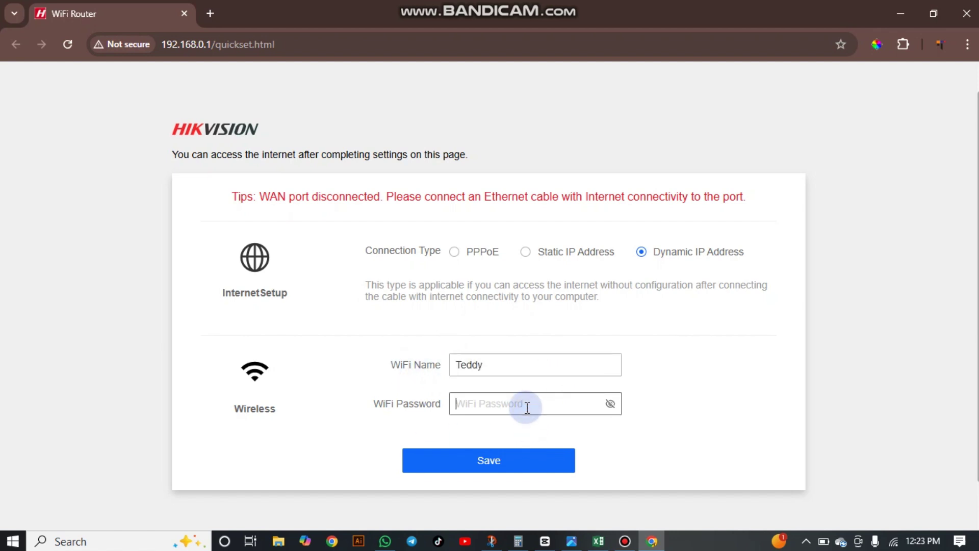
pyautogui.write('1')
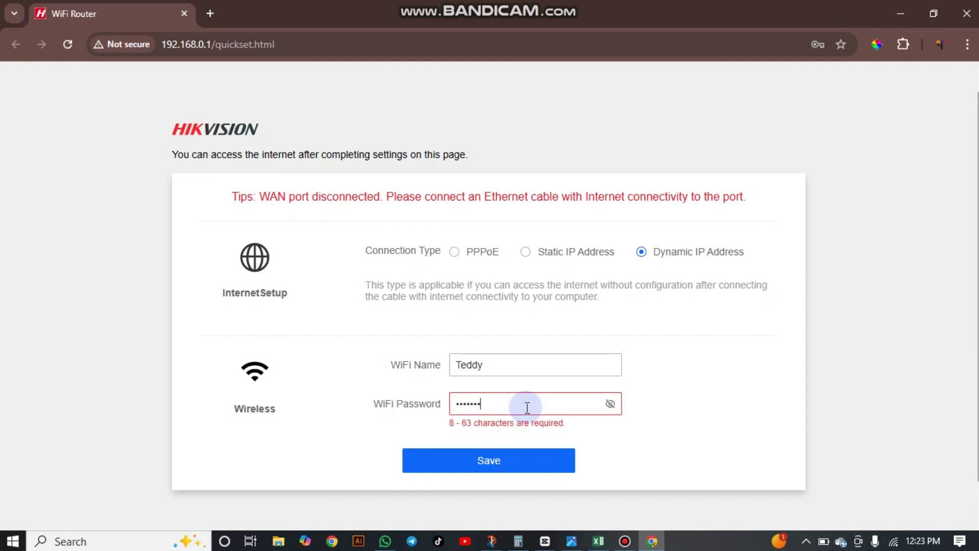
pyautogui.click(611, 411)
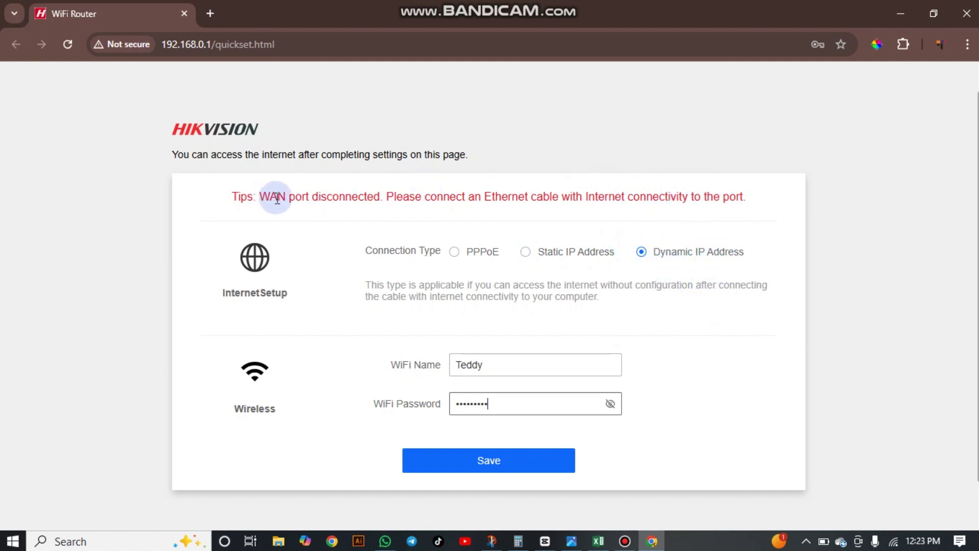
pyautogui.click(538, 461)
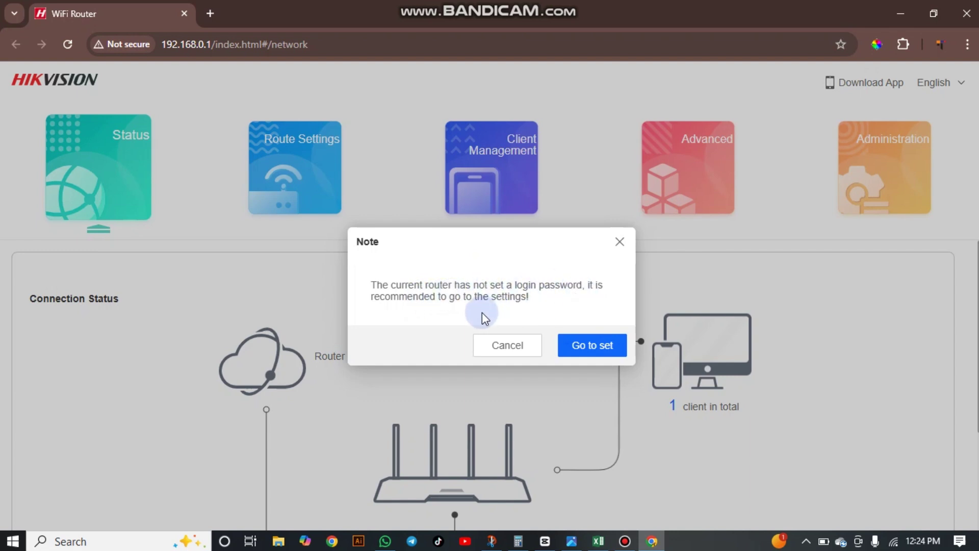
# Step: Enter a new admin login password on the Administration page and repeat it as confirmation
pyautogui.click(594, 348)
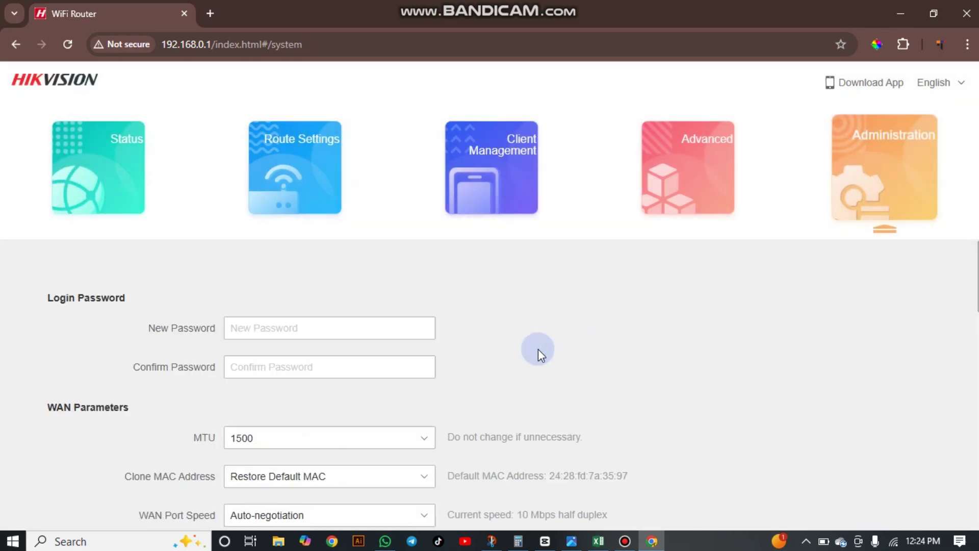
pyautogui.click(385, 329)
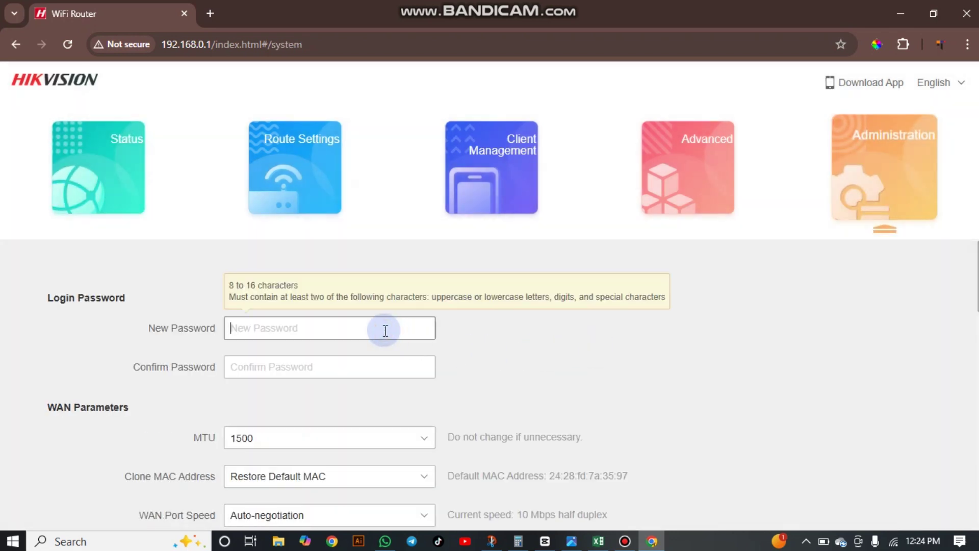
pyautogui.write('••••••')
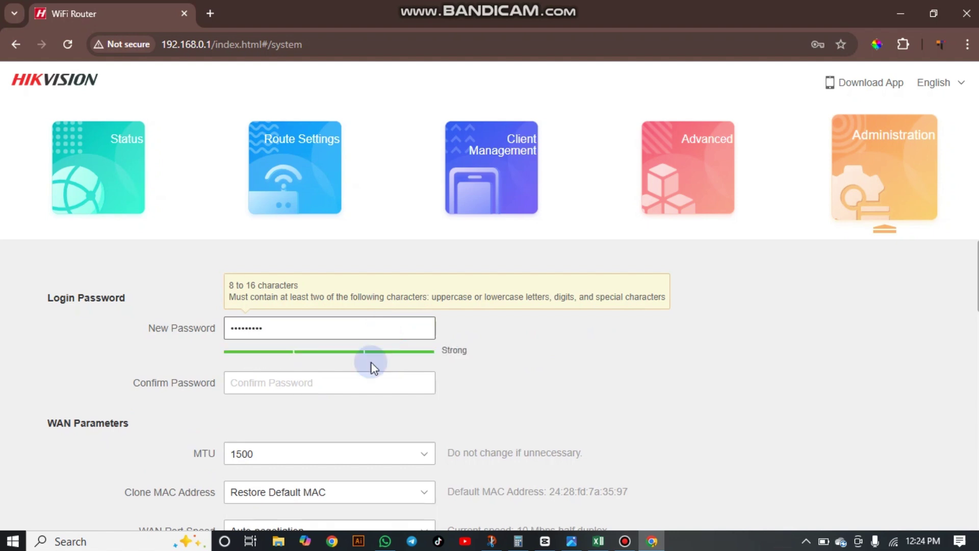
pyautogui.click(365, 380)
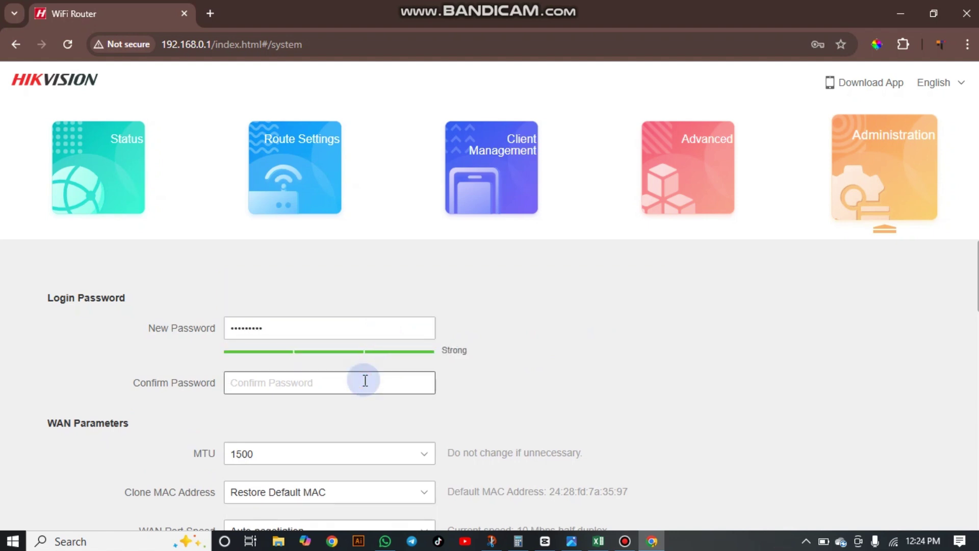
pyautogui.hotkey('ctrl', 'v')
# Step: Change the LAN IP Address from 192.168.0.1 to 192.168.0.2, leaving DHCP on for 100–200
pyautogui.scroll(-1, 513, 436)
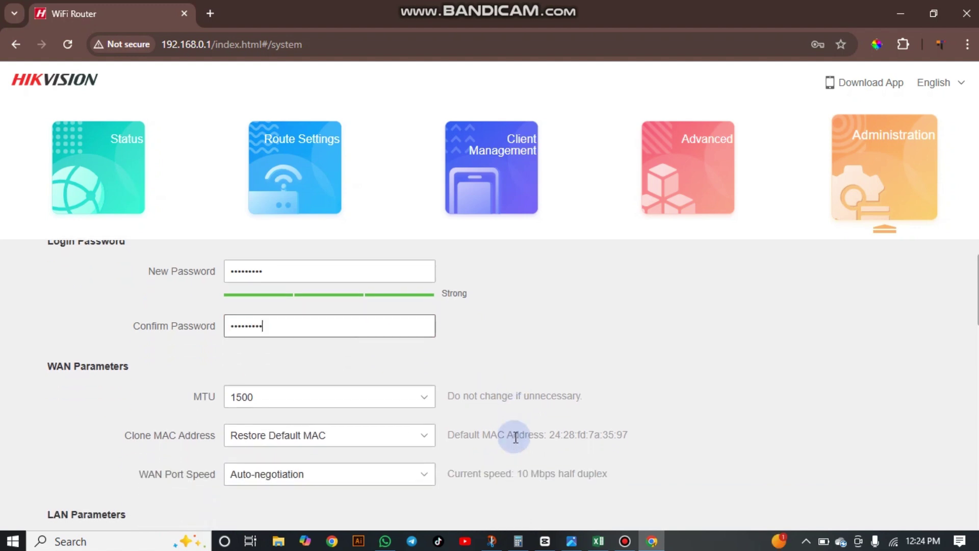
pyautogui.scroll(-1, 397, 416)
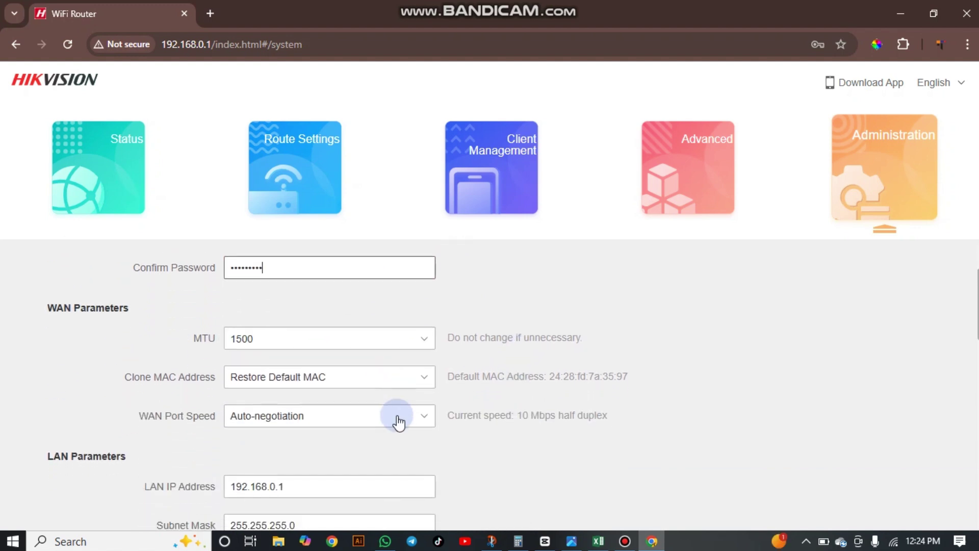
pyautogui.scroll(-1, 355, 376)
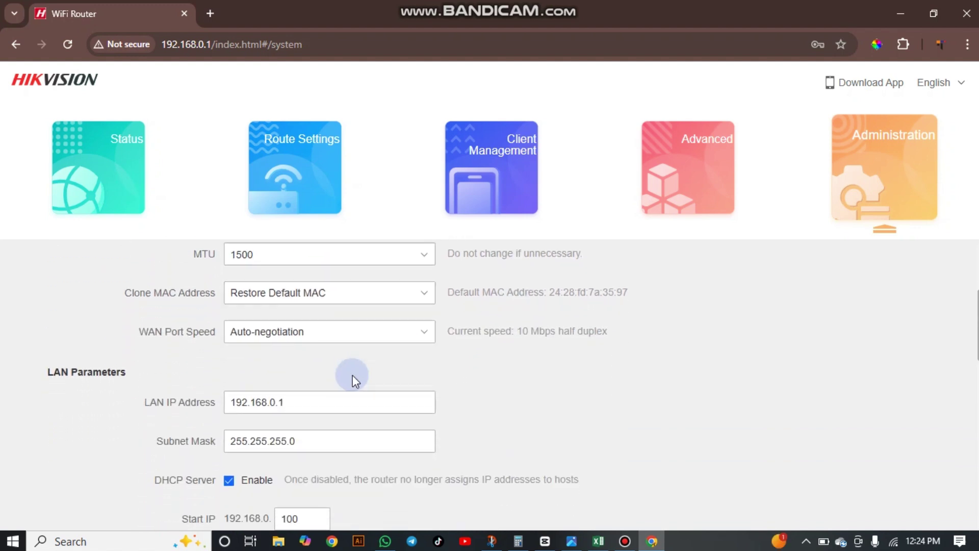
pyautogui.click(322, 403)
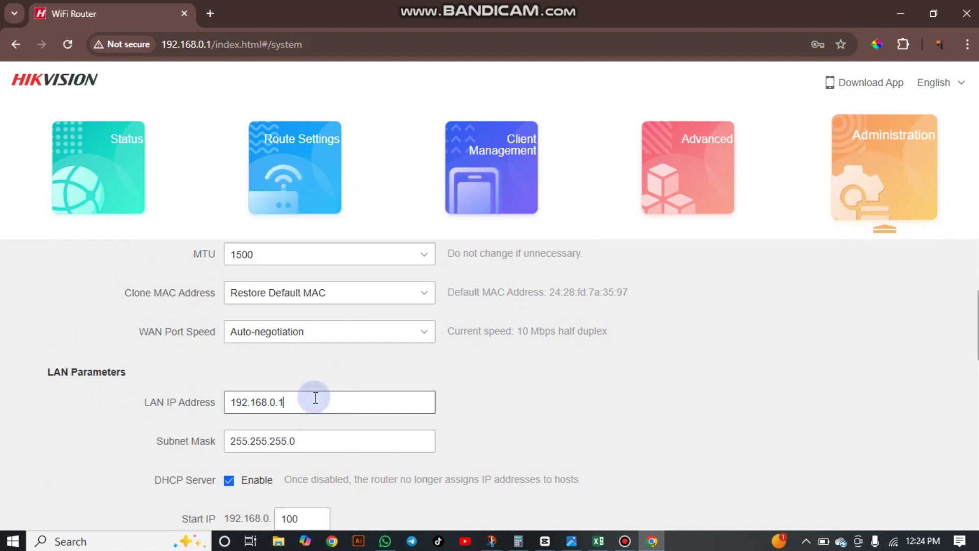
pyautogui.scroll(-1, 368, 426)
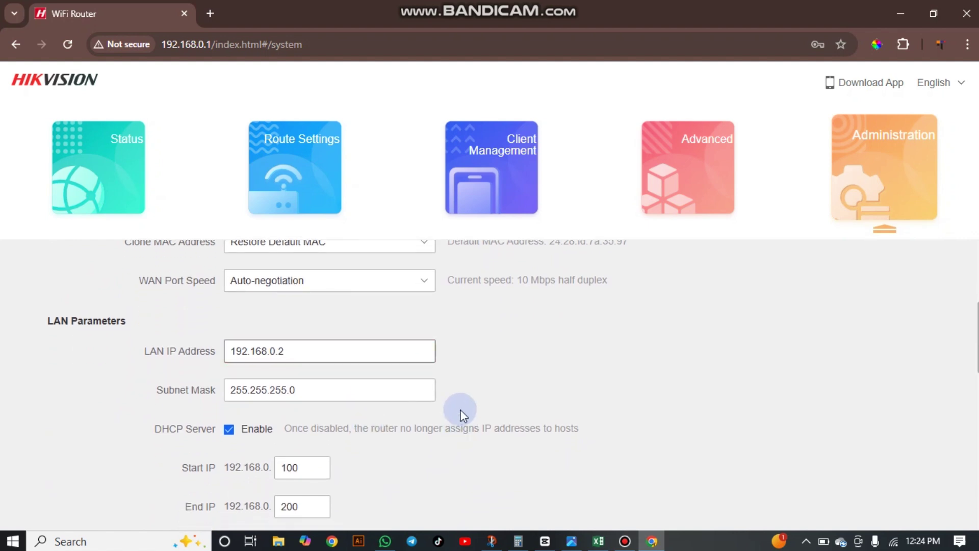
pyautogui.scroll(-1, 459, 411)
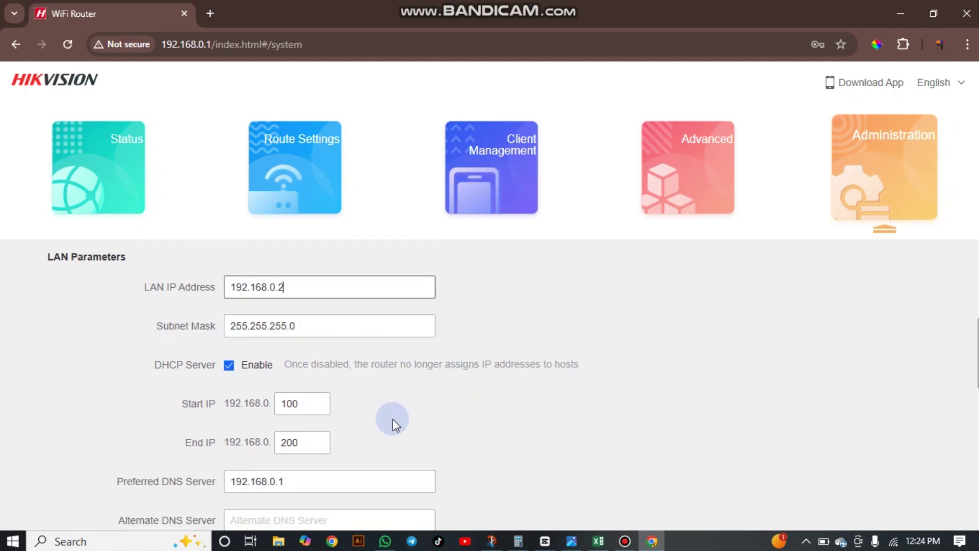
pyautogui.scroll(-1, 390, 415)
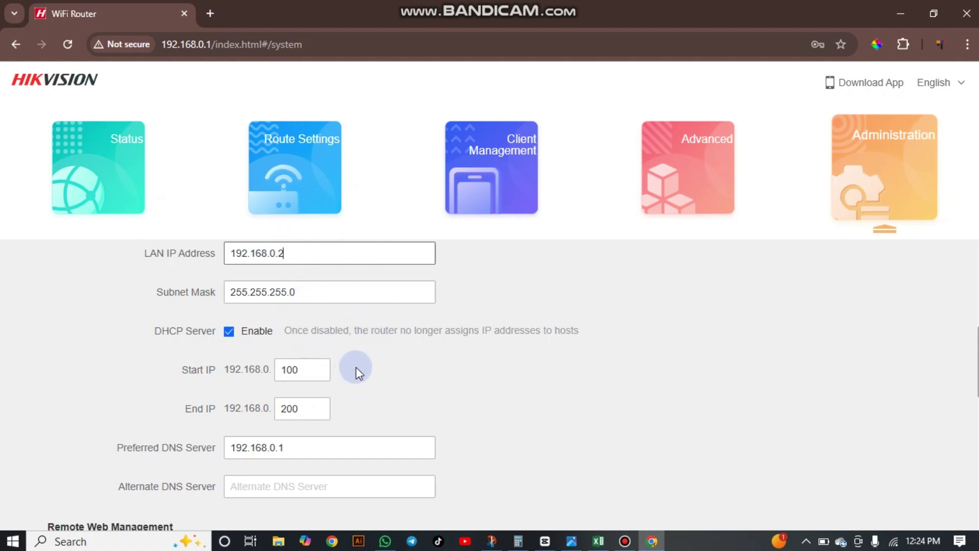
# Step: Select (GMT+03:00)Nairobi as the time zone, keeping Automatic Maintenance enabled
pyautogui.scroll(-1, 357, 366)
pyautogui.scroll(-2, 356, 366)
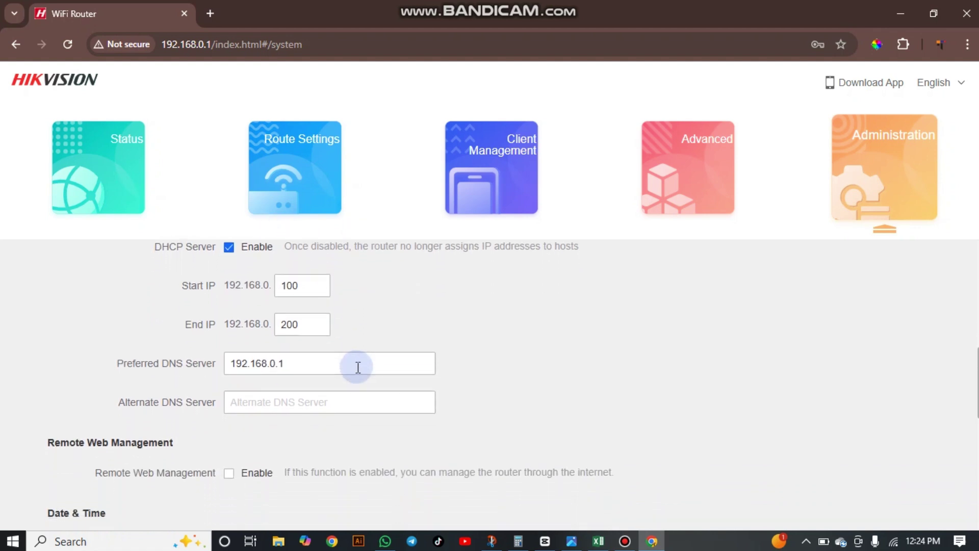
pyautogui.scroll(-1, 358, 367)
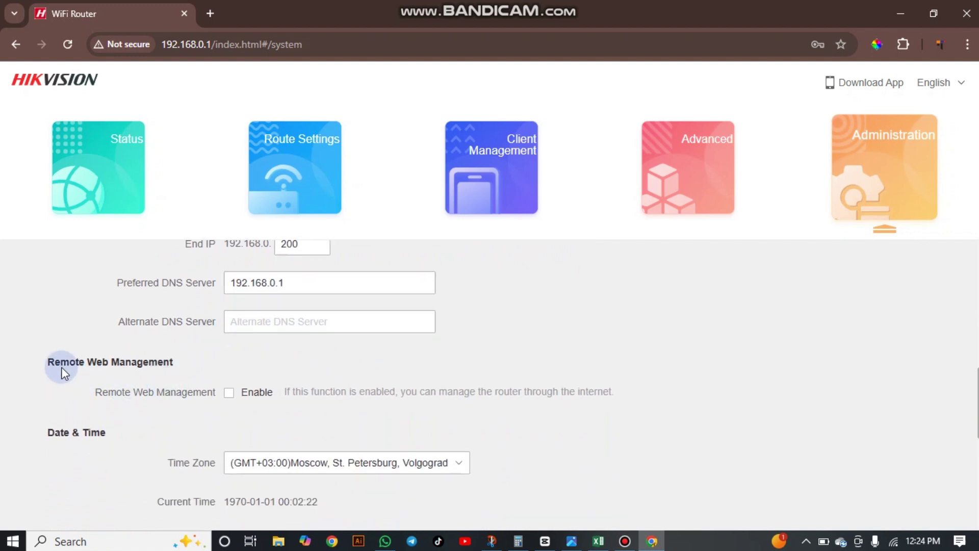
pyautogui.scroll(-2, 230, 380)
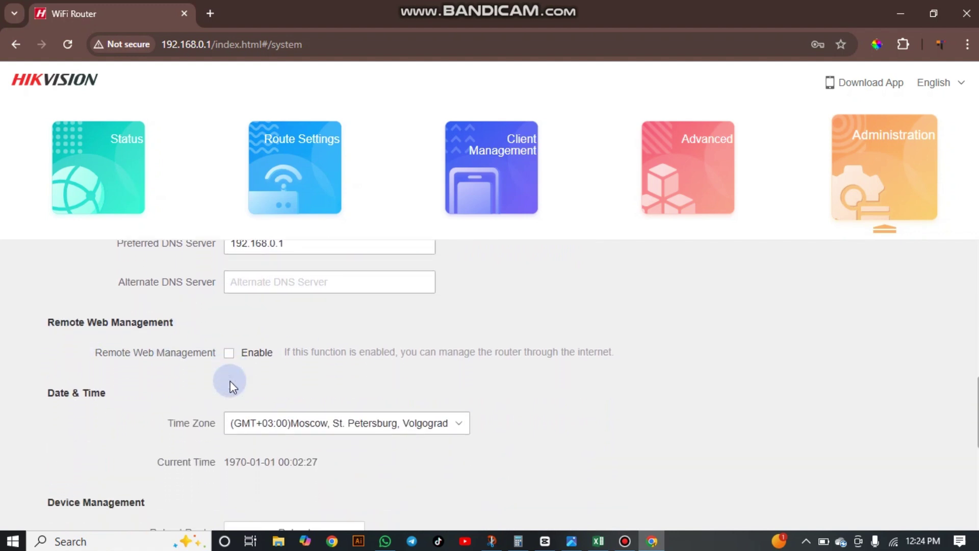
pyautogui.click(372, 394)
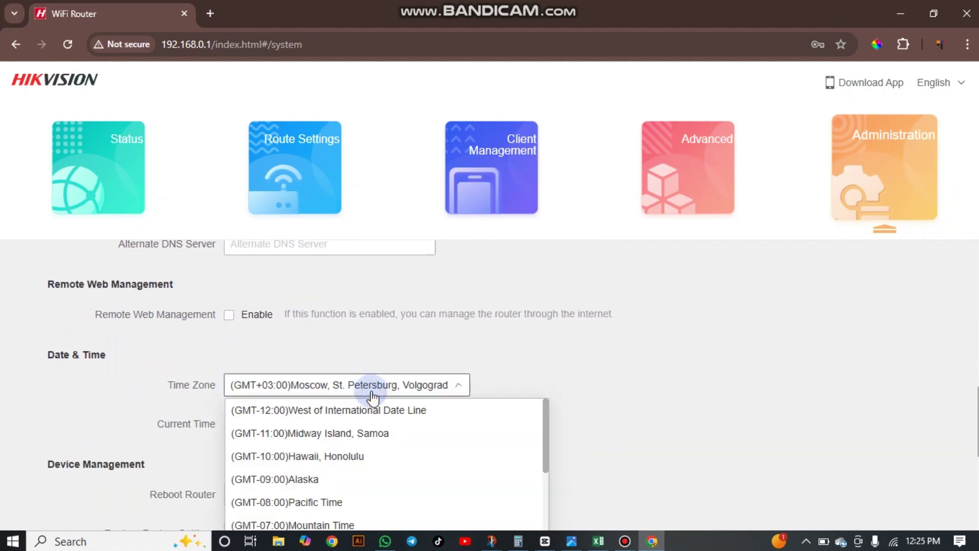
pyautogui.scroll(-2, 387, 485)
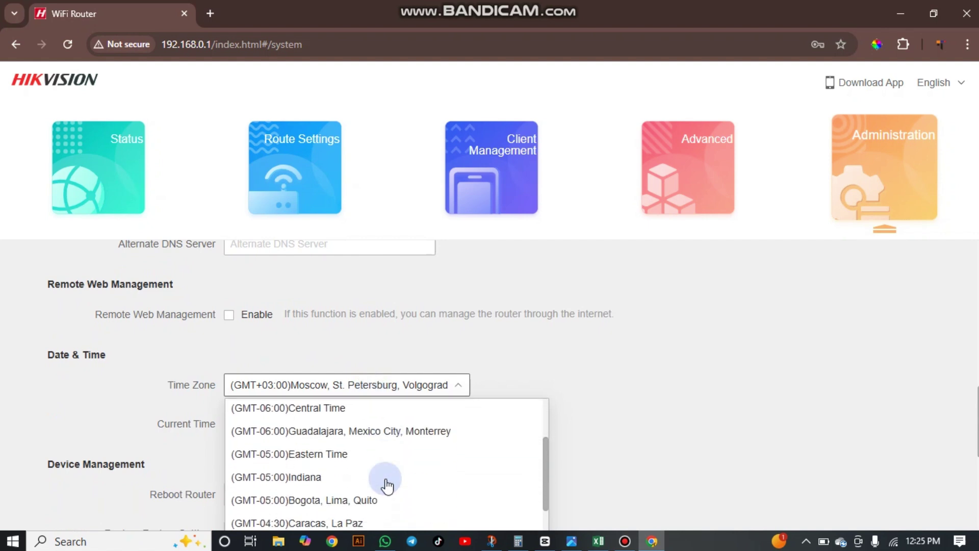
pyautogui.scroll(-8, 387, 486)
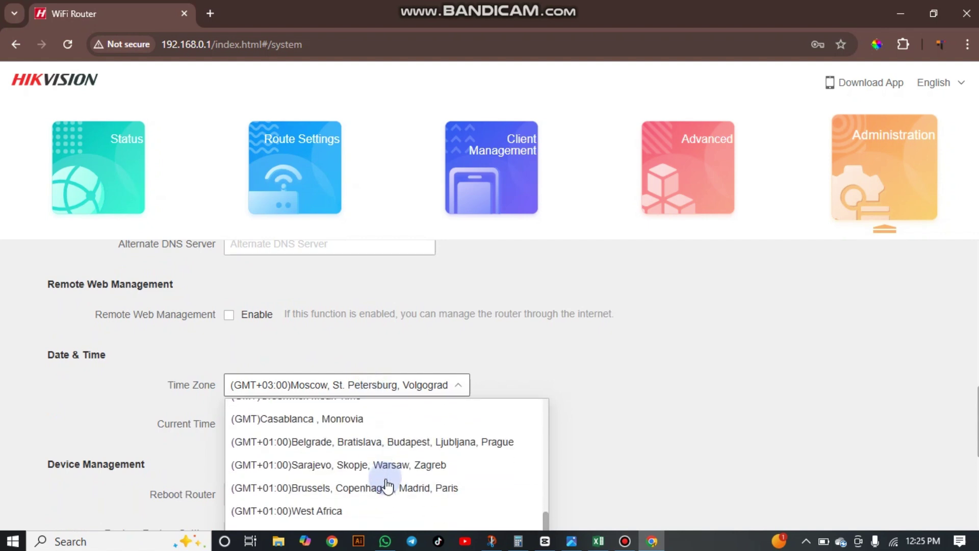
pyautogui.scroll(-2, 387, 486)
pyautogui.scroll(-6, 387, 486)
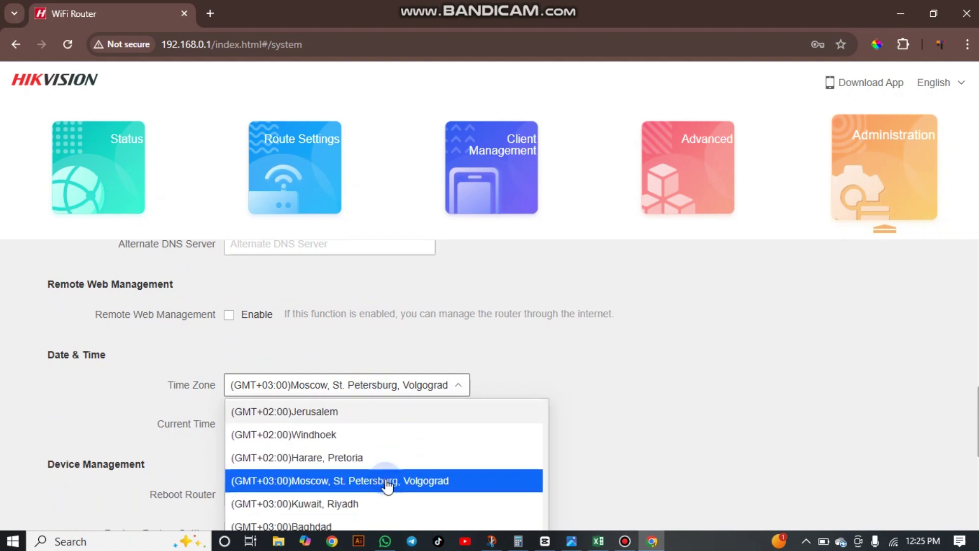
pyautogui.scroll(3, 386, 483)
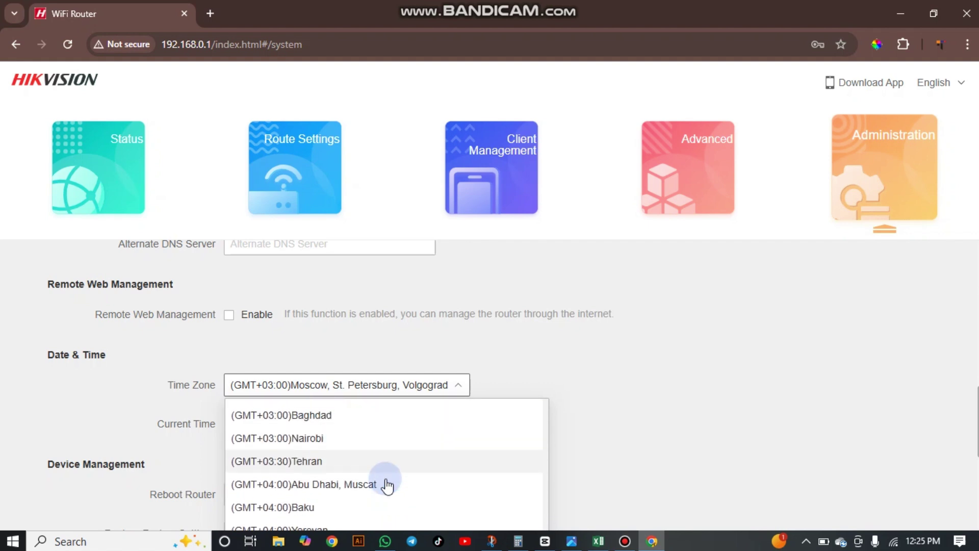
pyautogui.click(313, 438)
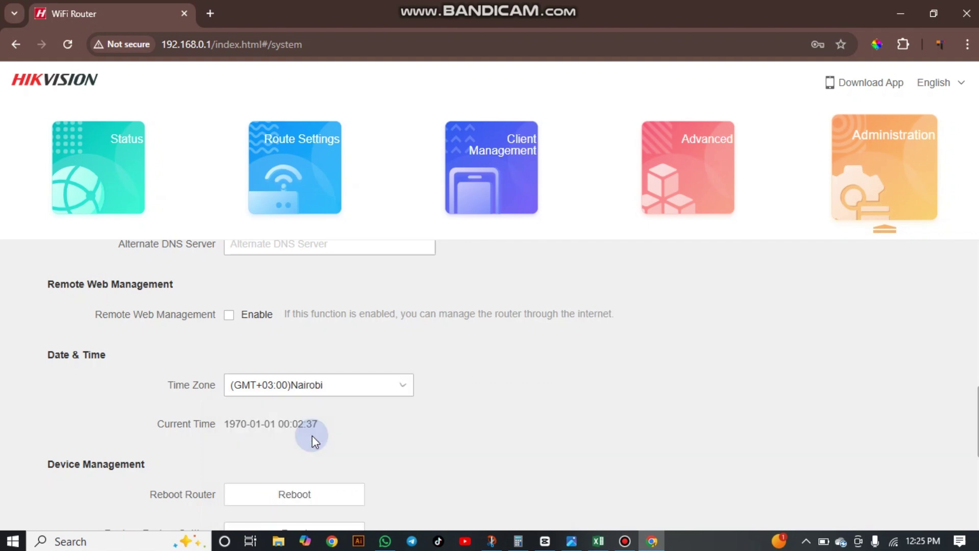
pyautogui.scroll(-3, 444, 424)
pyautogui.scroll(-3, 443, 424)
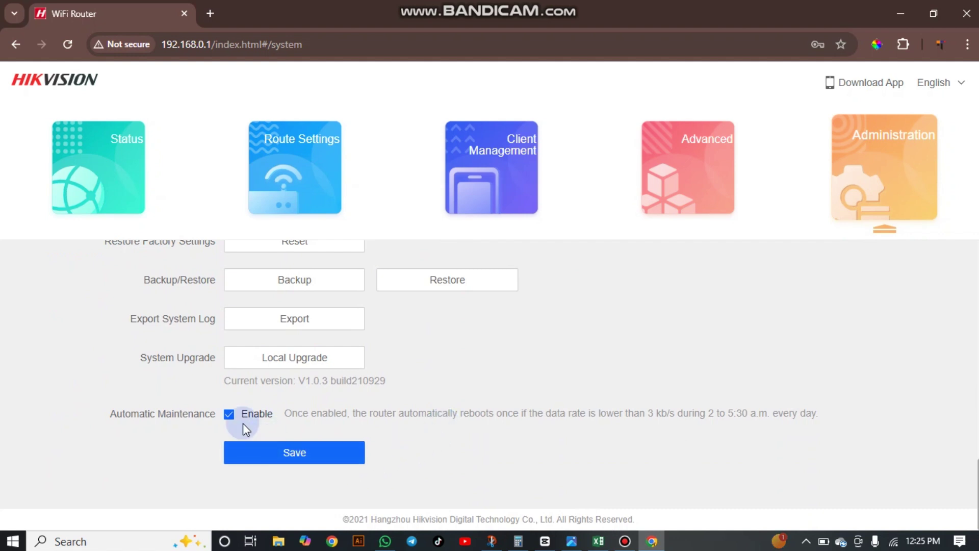
# Step: Save the settings, accept the login address change to 192.168.0.2, and log back in with the admin password
pyautogui.click(328, 455)
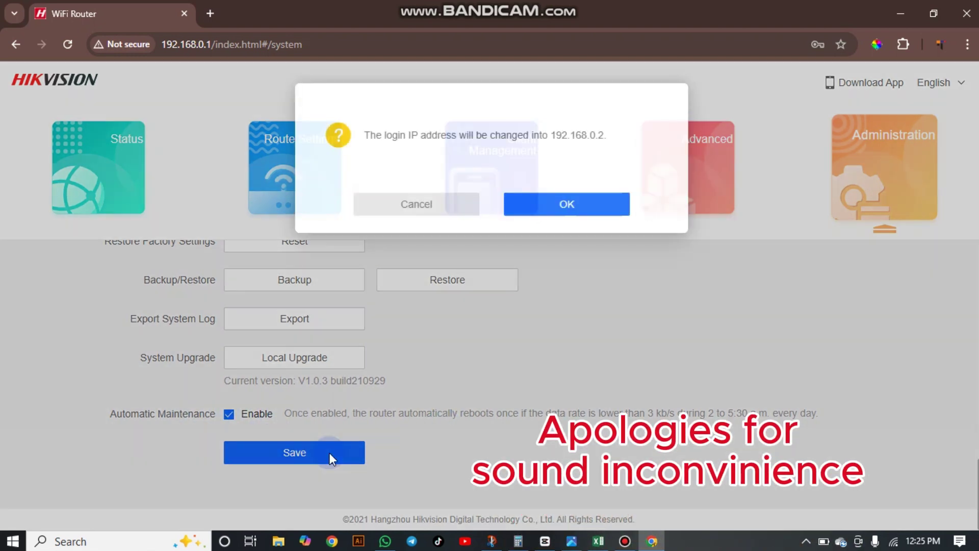
pyautogui.click(616, 207)
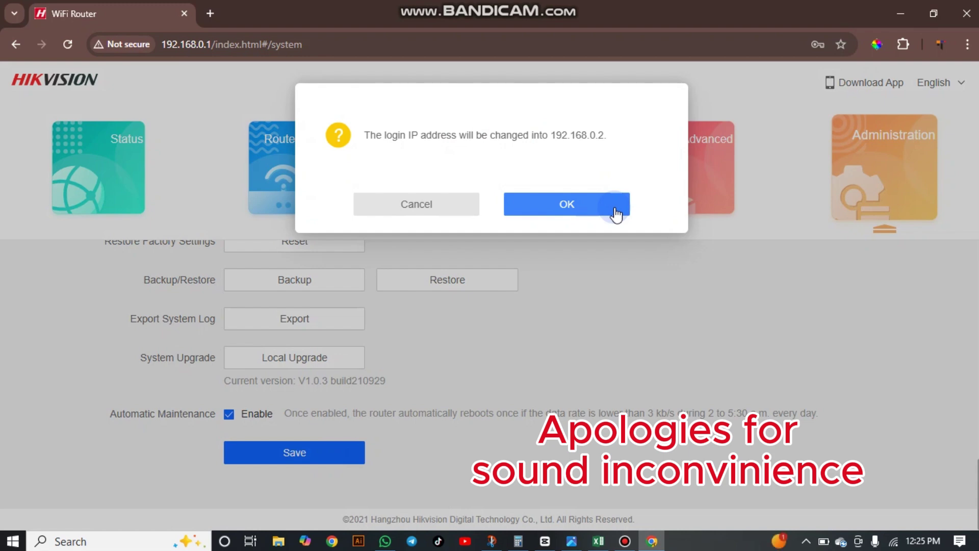
pyautogui.click(548, 141)
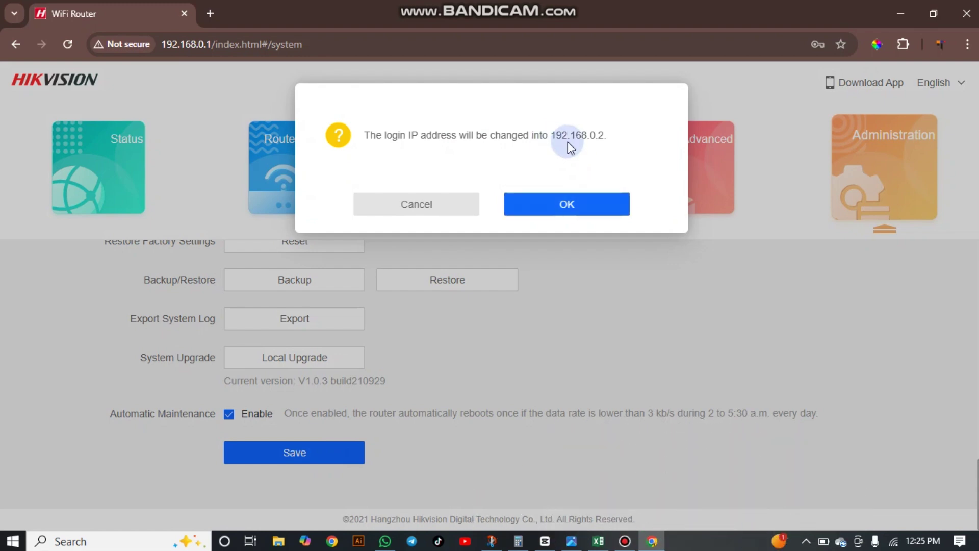
pyautogui.click(583, 202)
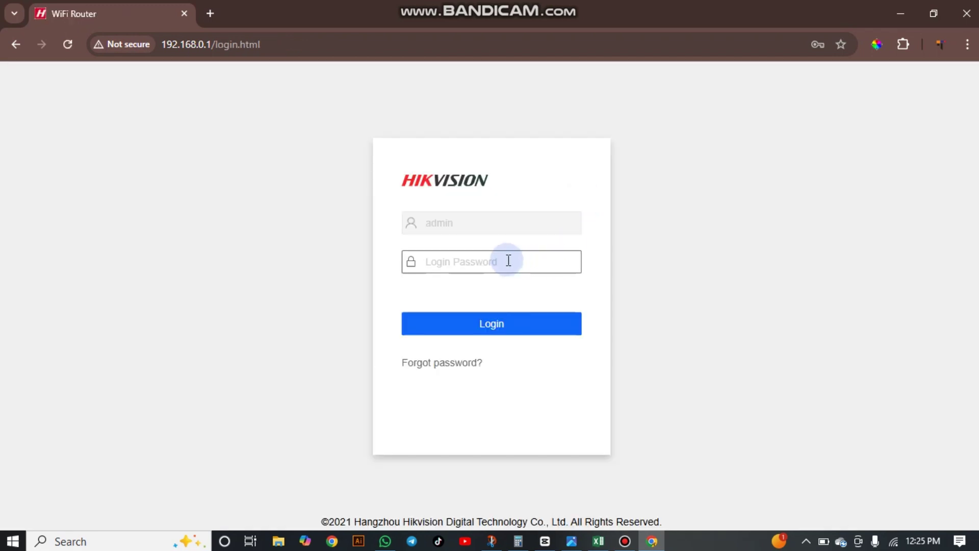
pyautogui.write('***')
pyautogui.click(502, 325)
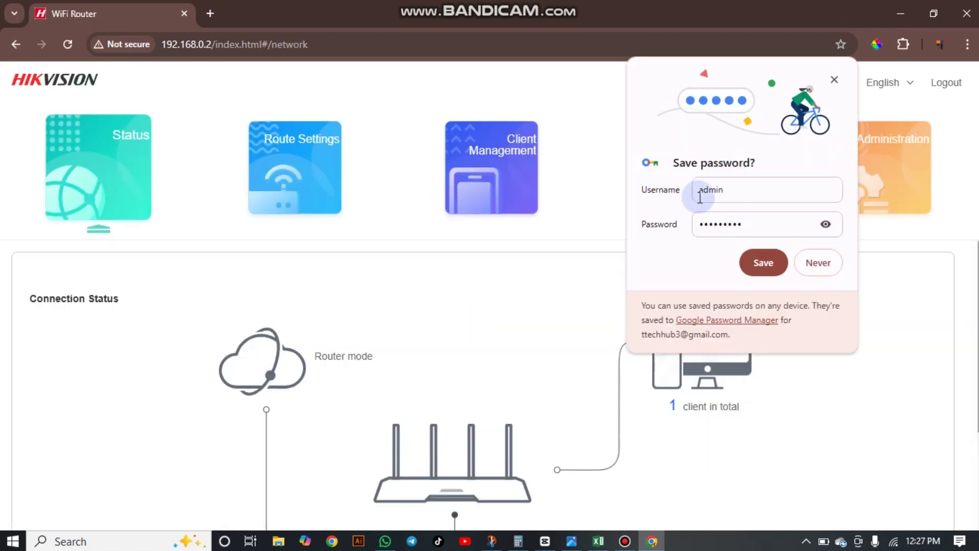
# Step: Store the router login in Chrome and review the Status diagram: WAN disconnected, 1 client
pyautogui.click(758, 258)
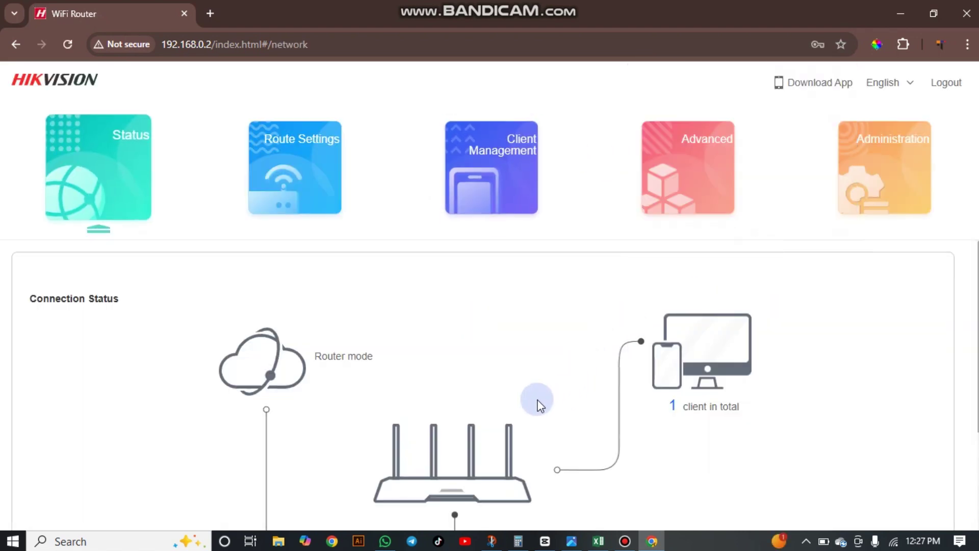
pyautogui.scroll(-3, 534, 398)
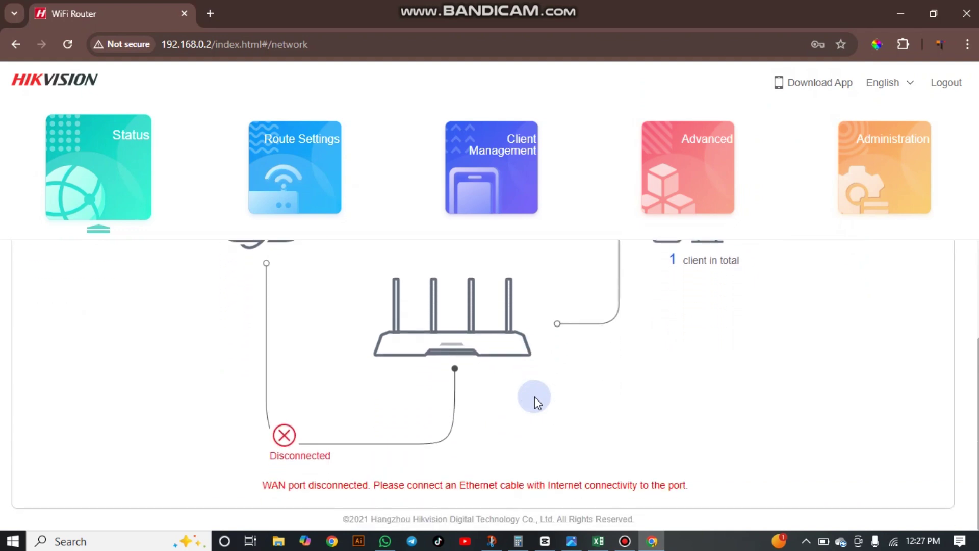
pyautogui.scroll(3, 534, 396)
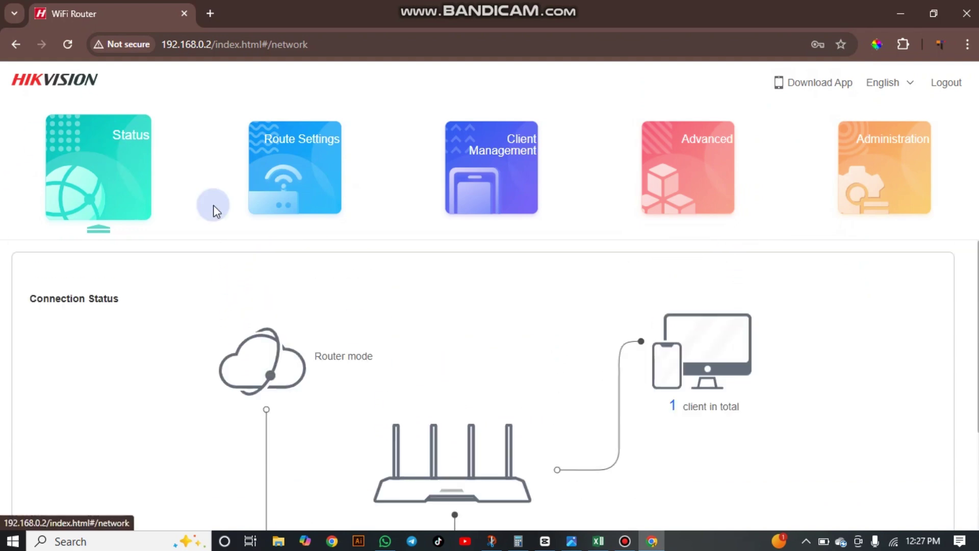
pyautogui.scroll(-3, 417, 368)
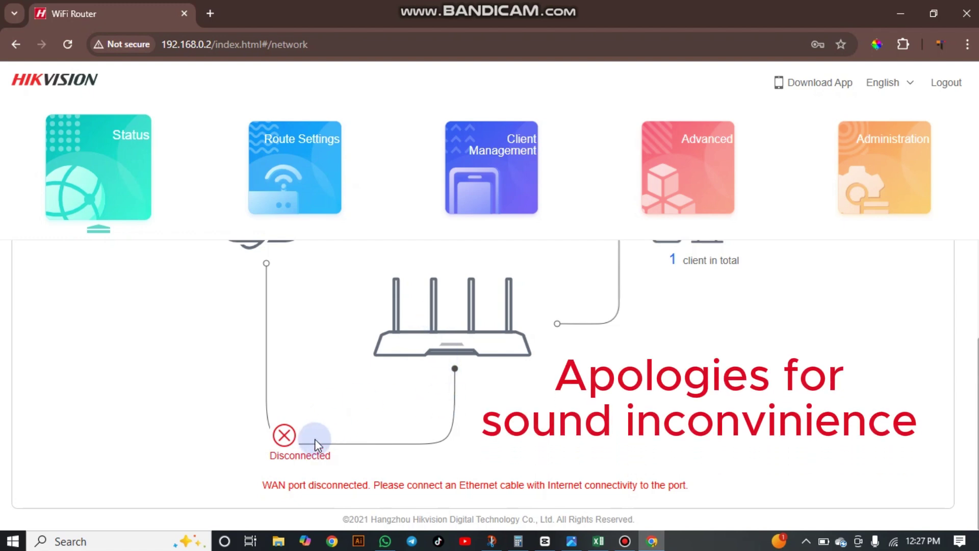
# Step: Open Route Settings to review the Internet Settings
pyautogui.scroll(1, 403, 305)
pyautogui.scroll(2, 406, 304)
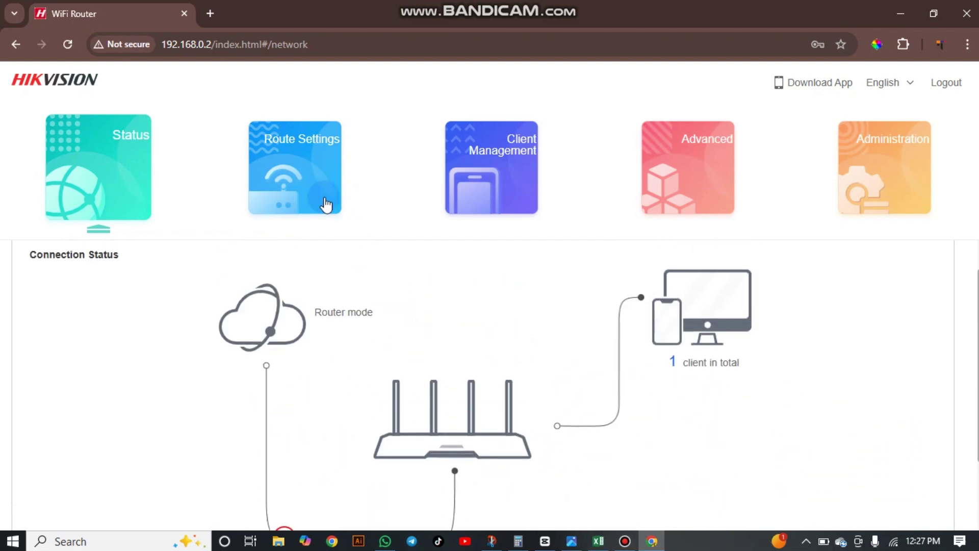
pyautogui.click(311, 191)
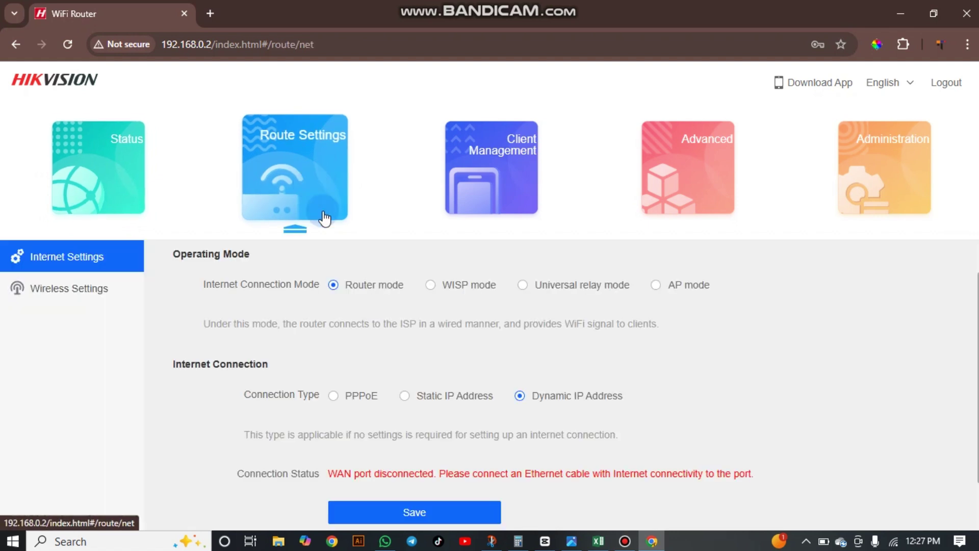
pyautogui.scroll(-1, 480, 366)
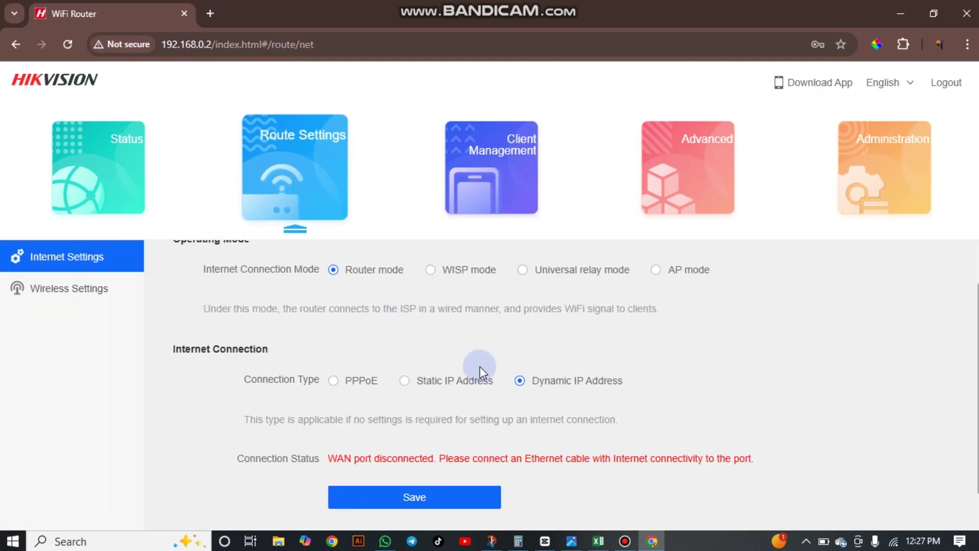
pyautogui.scroll(1, 471, 314)
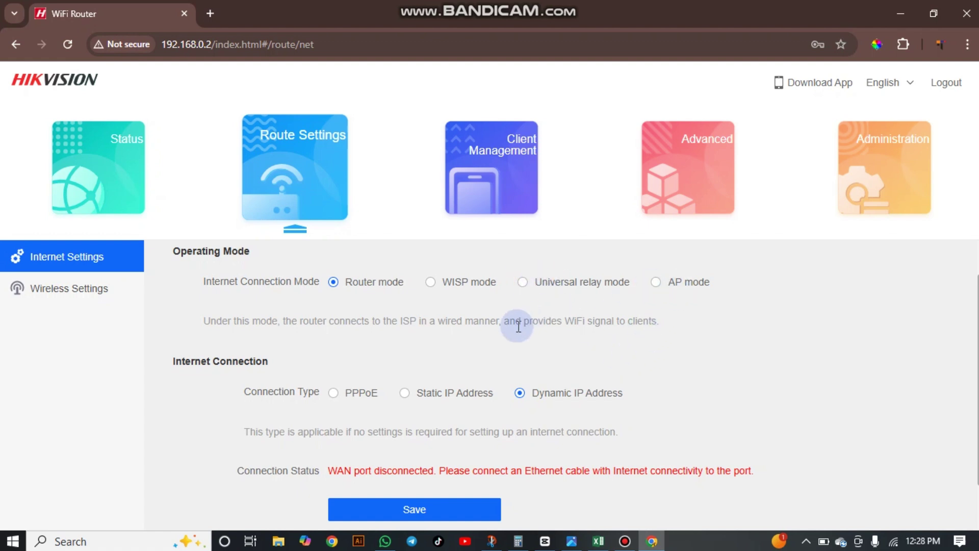
pyautogui.scroll(-1, 491, 342)
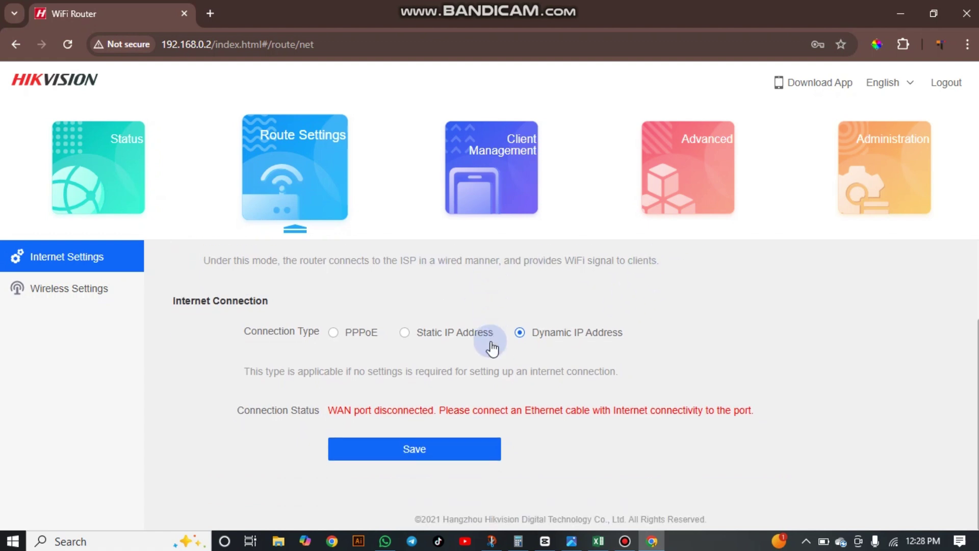
# Step: Check the Teddy network's Wireless Settings, keeping WPA/WPA2-PSK Mixed security
pyautogui.click(82, 287)
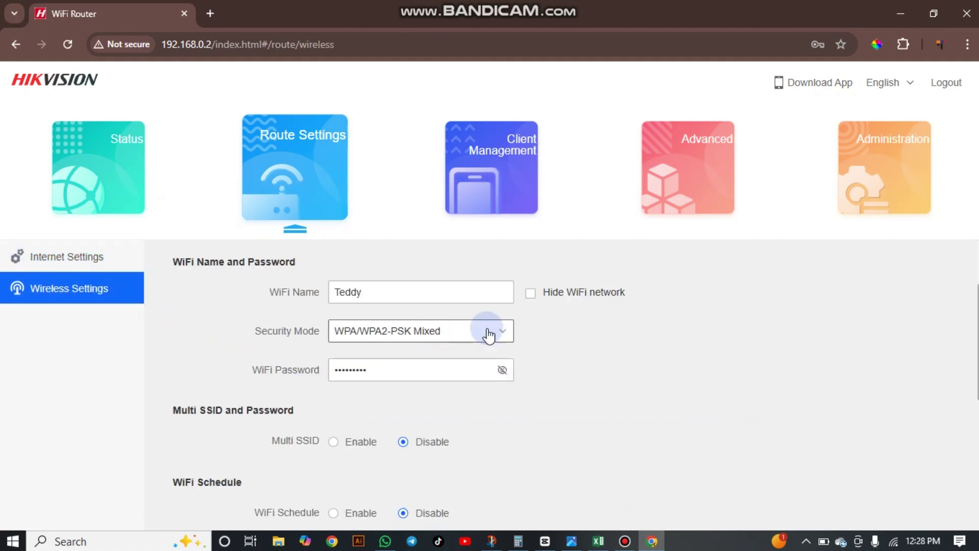
pyautogui.click(487, 333)
pyautogui.click(490, 330)
pyautogui.scroll(-1, 589, 372)
pyautogui.scroll(2, 589, 374)
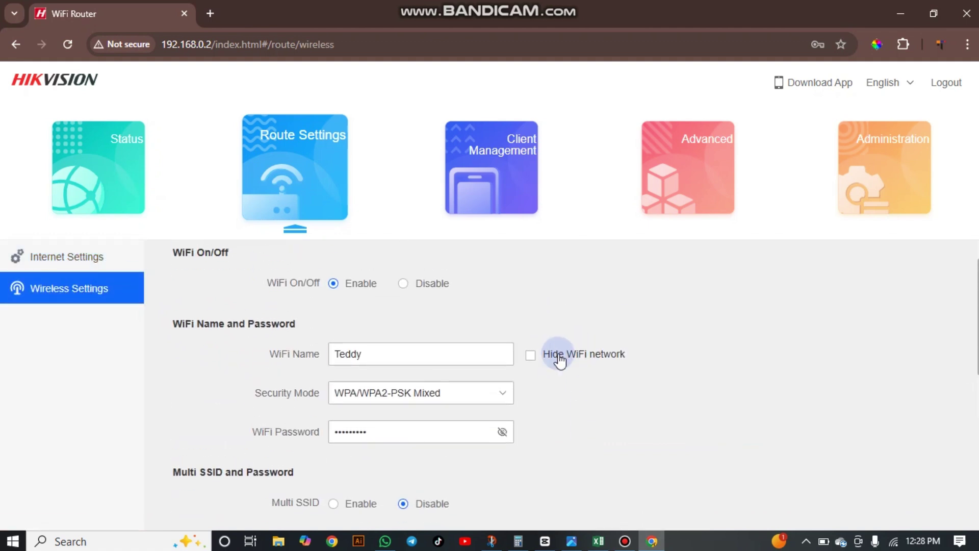
pyautogui.scroll(-4, 560, 365)
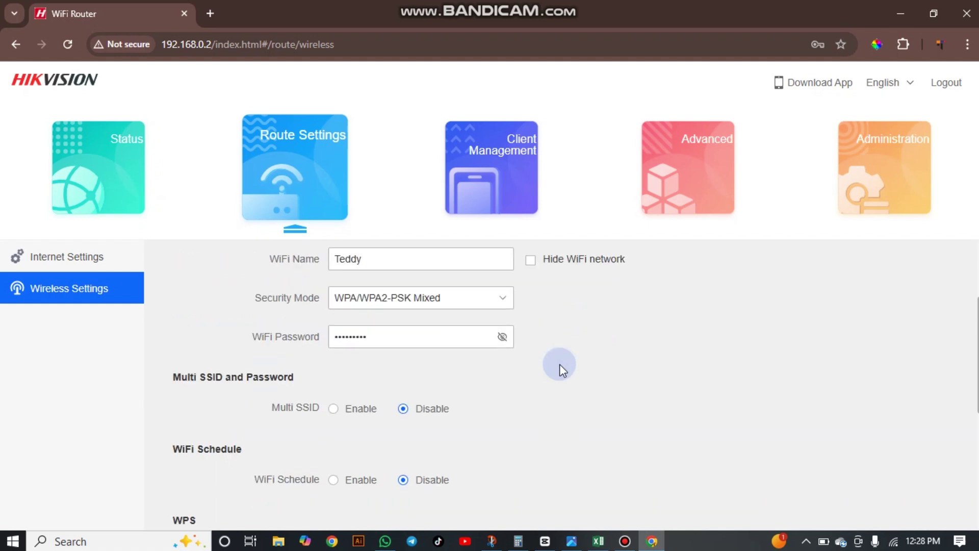
# Step: Confirm in the Windows Wi-Fi list that the Teddy network is broadcasting
pyautogui.click(894, 542)
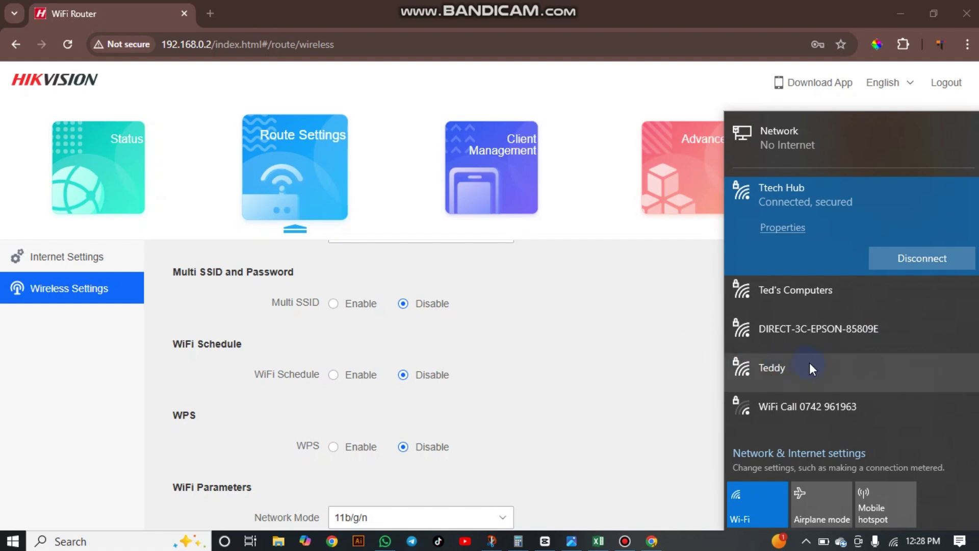
pyautogui.click(626, 366)
pyautogui.scroll(-4, 625, 366)
pyautogui.scroll(5, 626, 366)
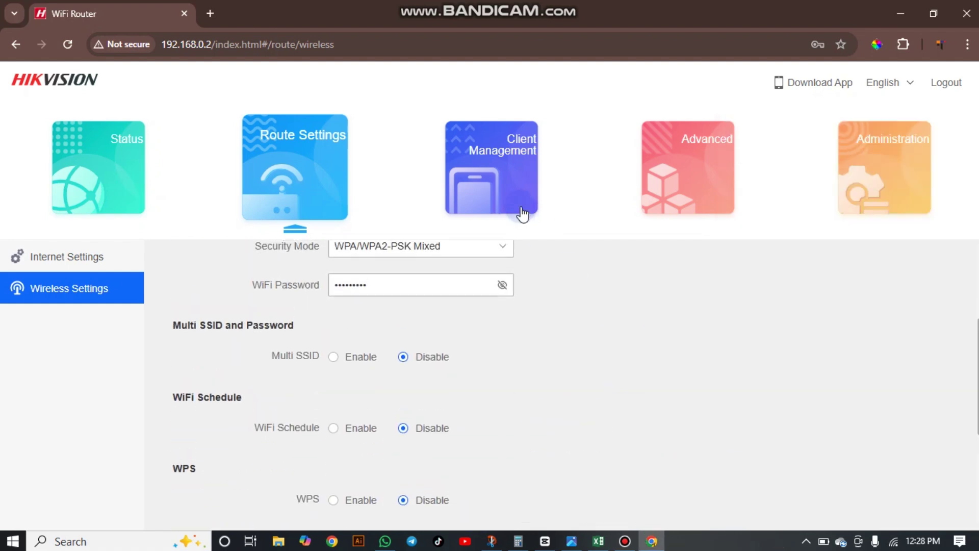
# Step: Look through Client Management, Advanced and Administration, then return to the Status overview
pyautogui.click(505, 192)
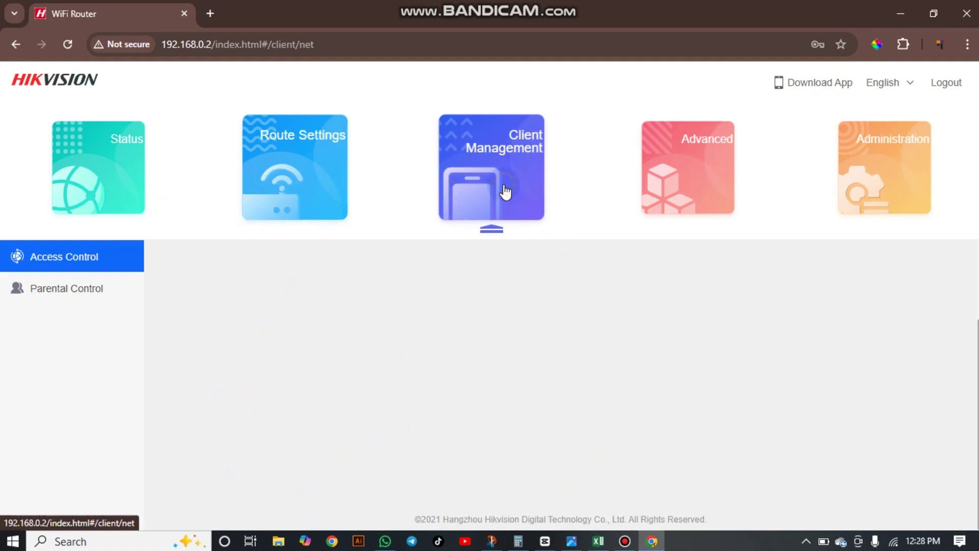
pyautogui.click(696, 164)
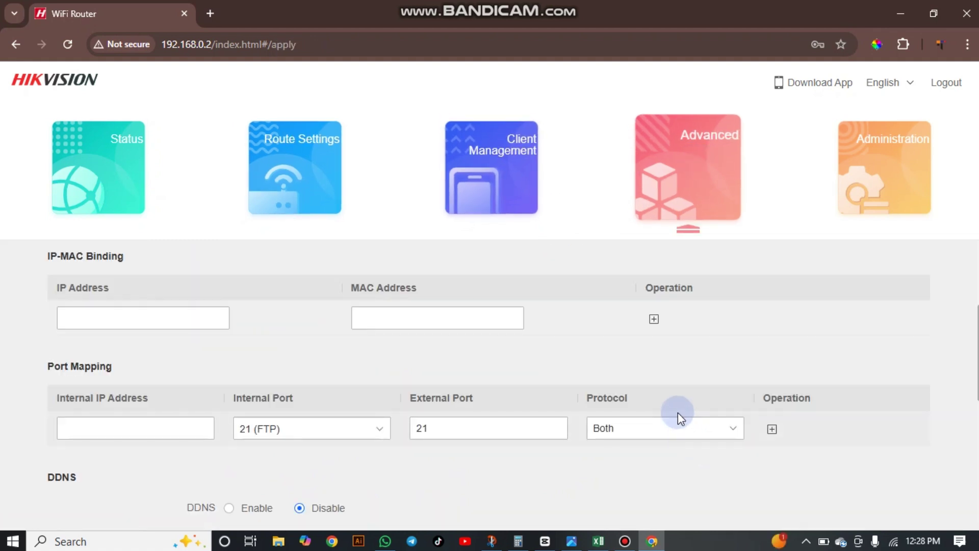
pyautogui.scroll(-7, 678, 412)
pyautogui.scroll(5, 678, 412)
pyautogui.scroll(4, 677, 412)
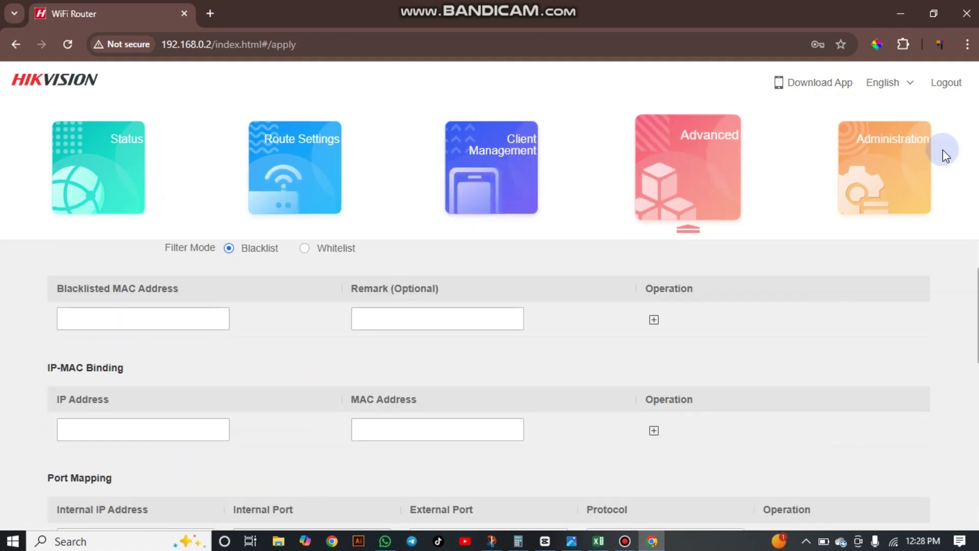
pyautogui.click(891, 161)
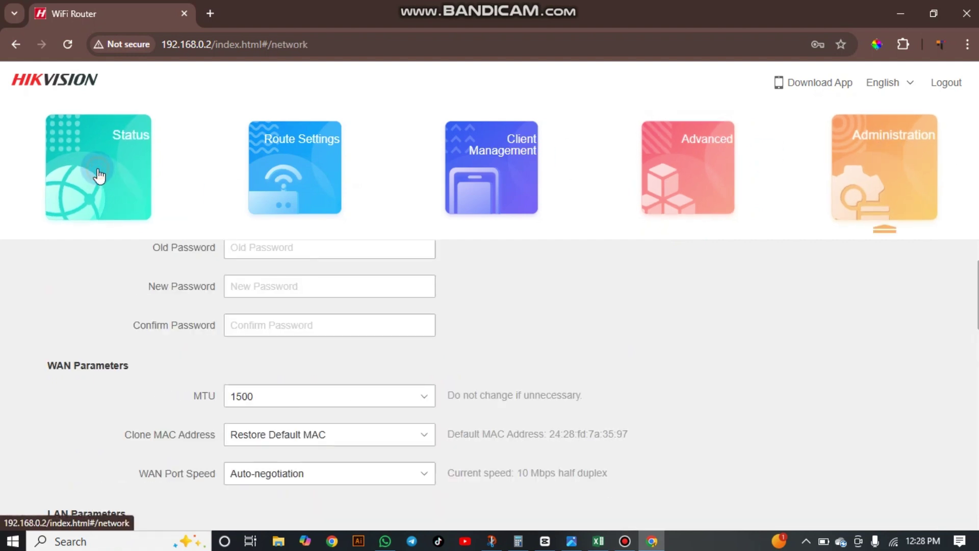
pyautogui.click(106, 179)
pyautogui.scroll(-1, 396, 391)
pyautogui.click(396, 391)
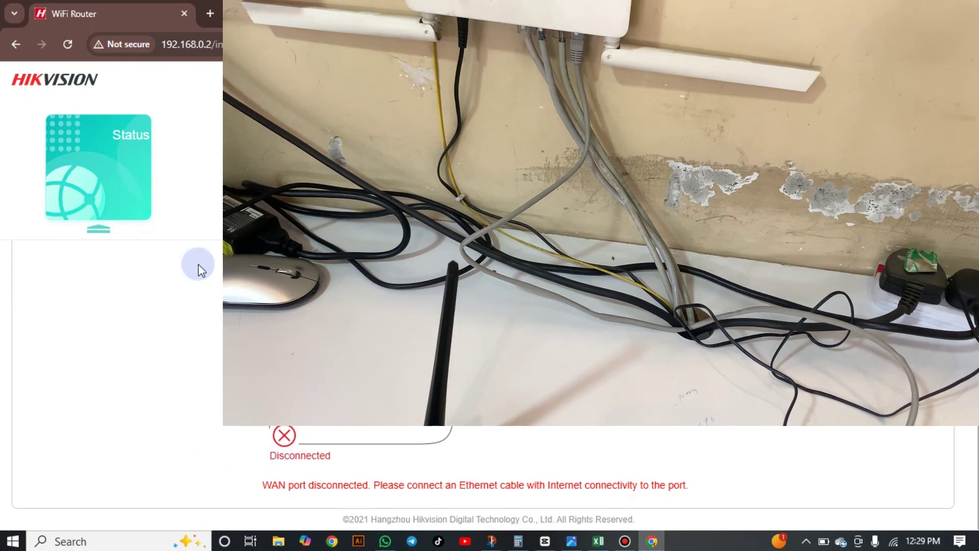
# Step: Refresh Status, browse Route Settings, Wireless Settings and Client Management, then return to Status without the WAN warning
pyautogui.click(112, 174)
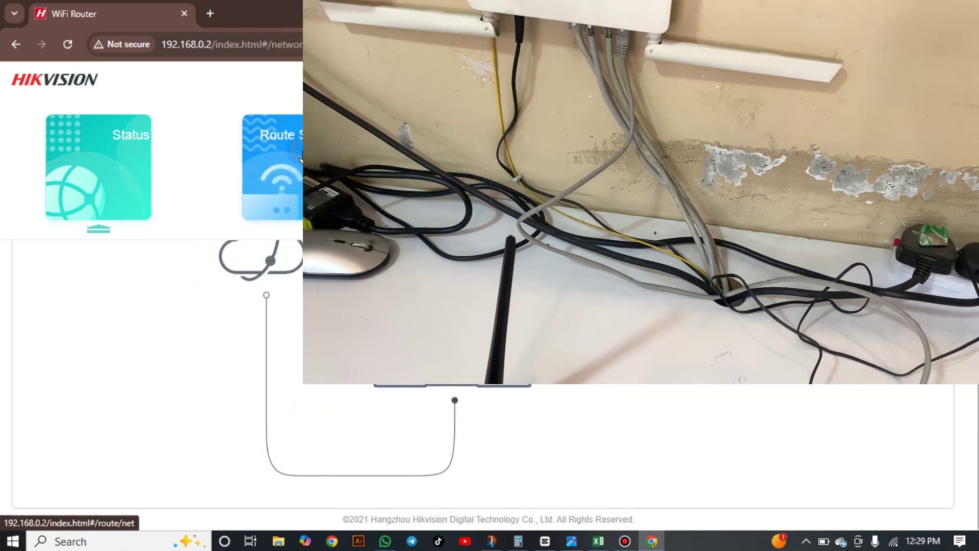
pyautogui.click(278, 168)
pyautogui.click(97, 290)
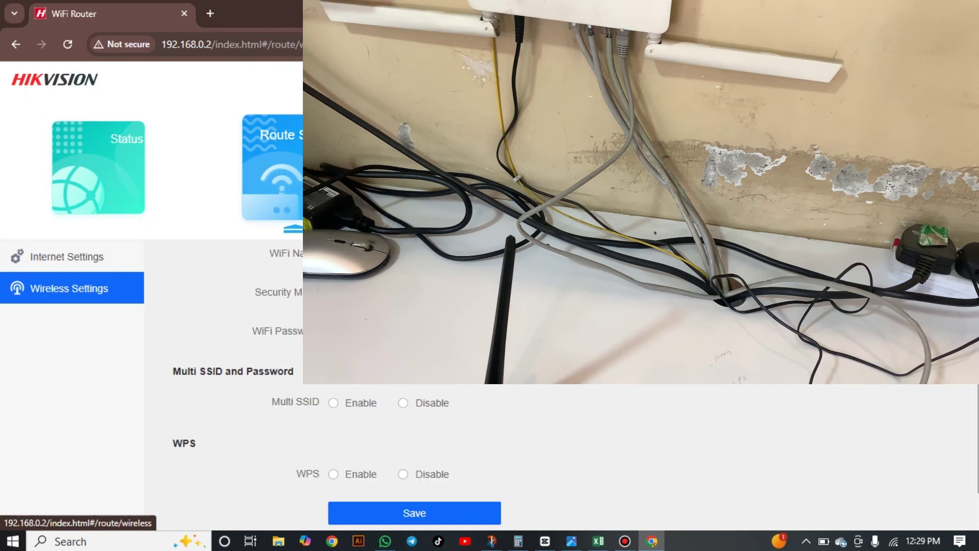
pyautogui.click(464, 168)
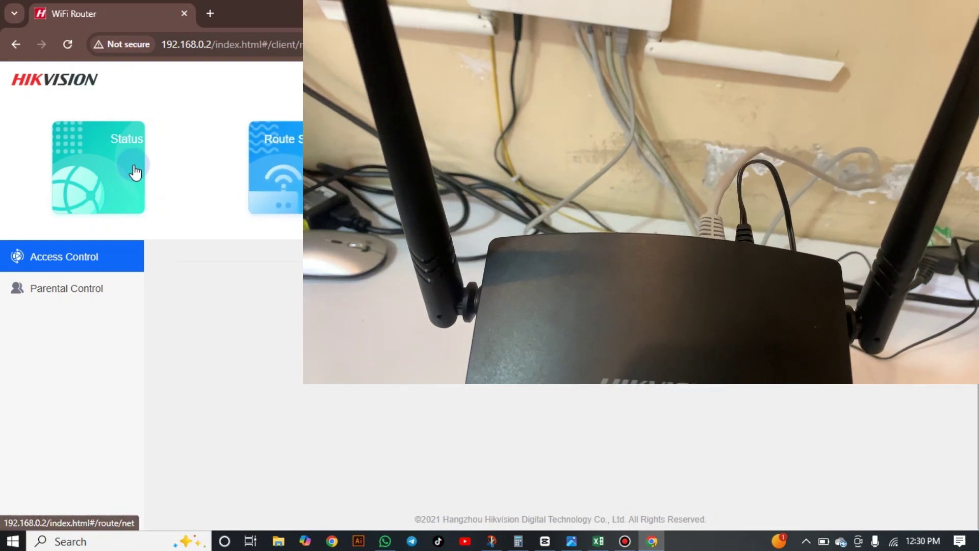
pyautogui.click(101, 172)
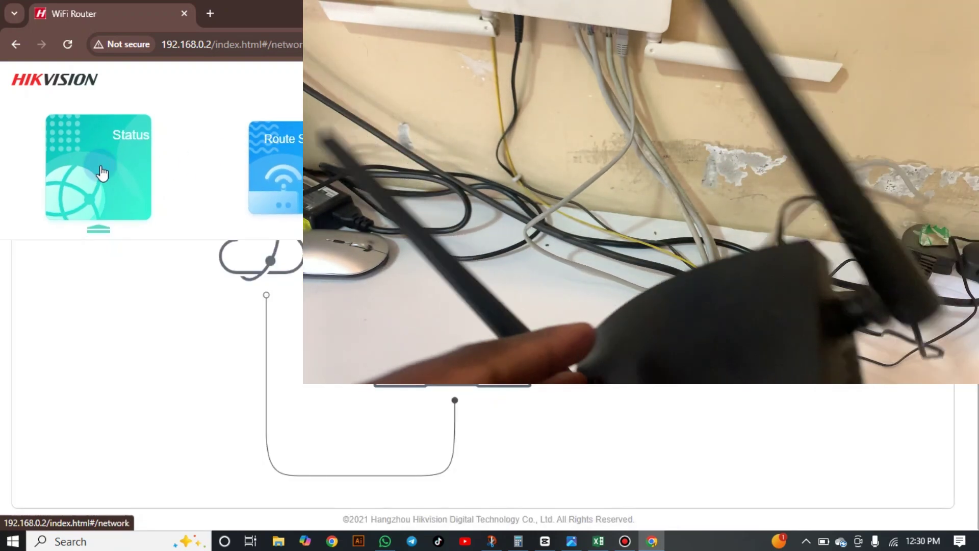